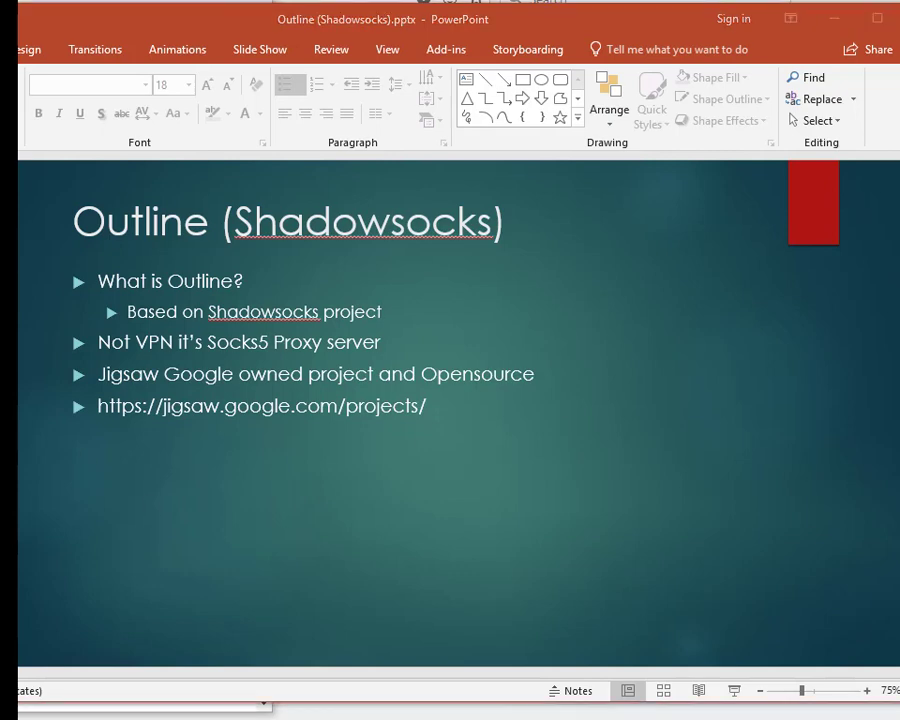
key("Page_Down")
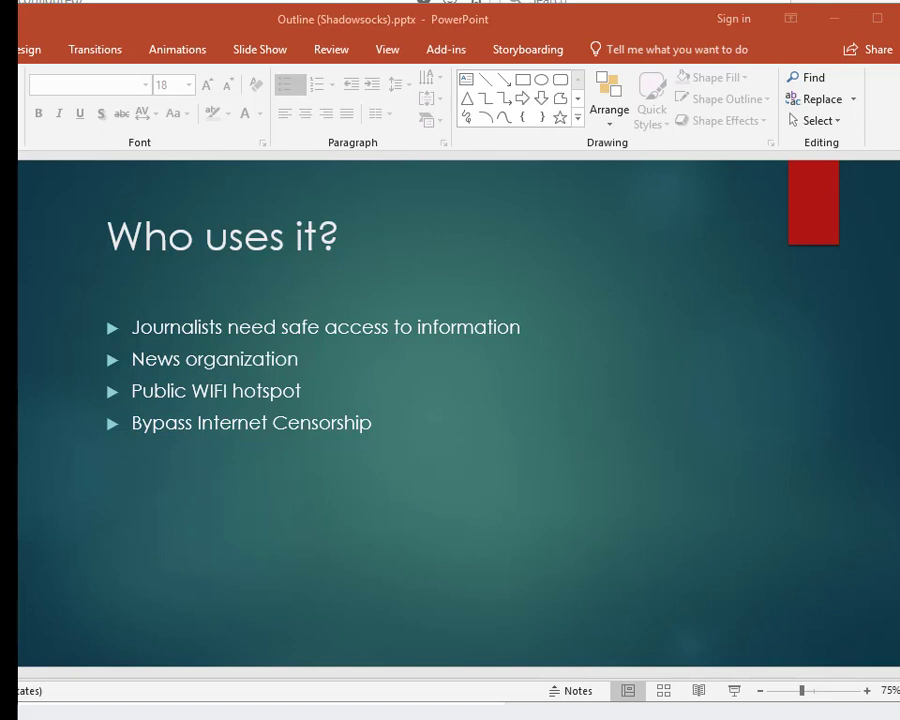
Step: Bring the PowerPoint presentation window back into focus on the VPN vs Outline slide
left_click(199, 20)
left_click(420, 18)
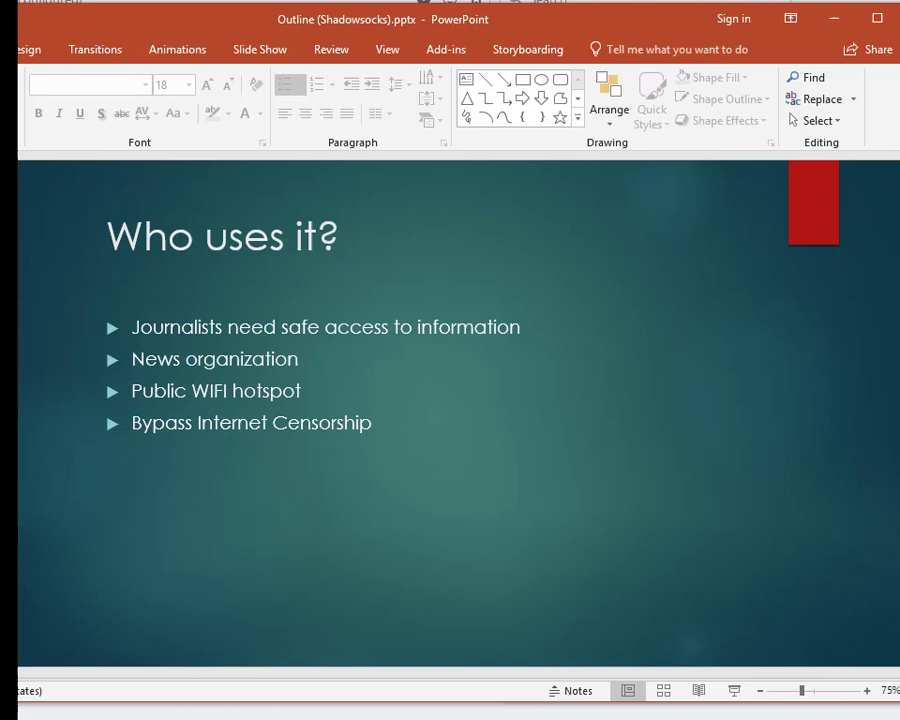
Step: Page forward past How Outline works to the Installation Guide on VPS slide
key("Page_Down")
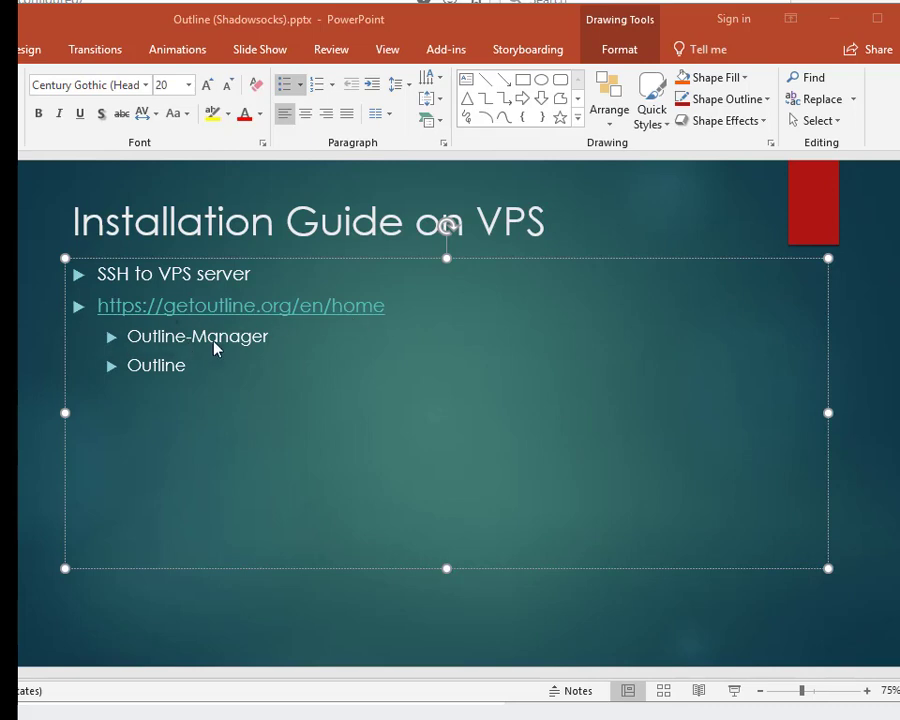
Step: Switch from PowerPoint to the getoutline.org page in Chrome
key("alt+Tab")
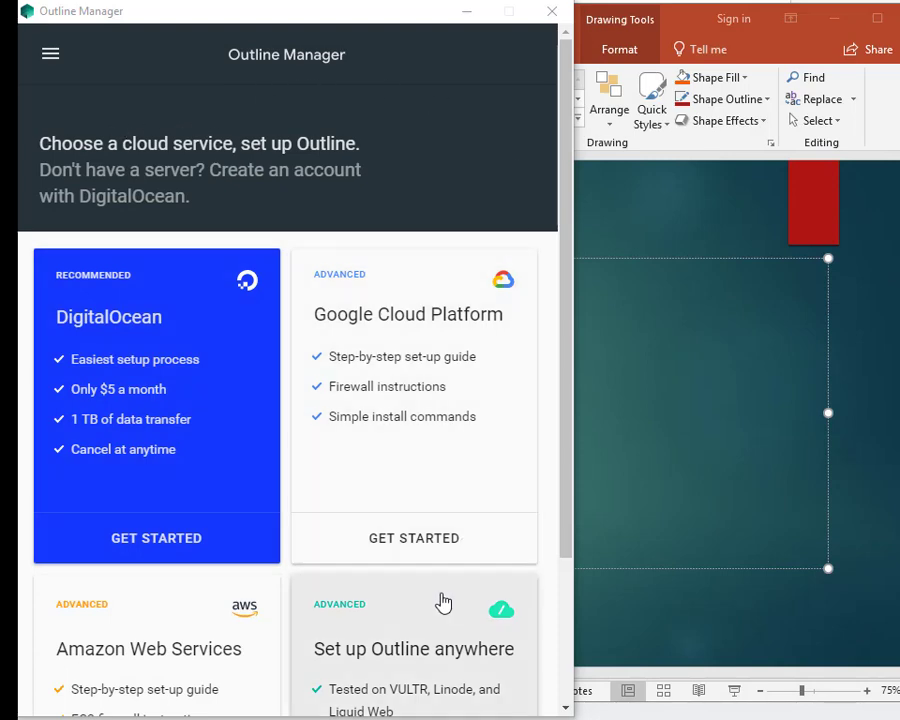
scroll(442, 601, "down", 2)
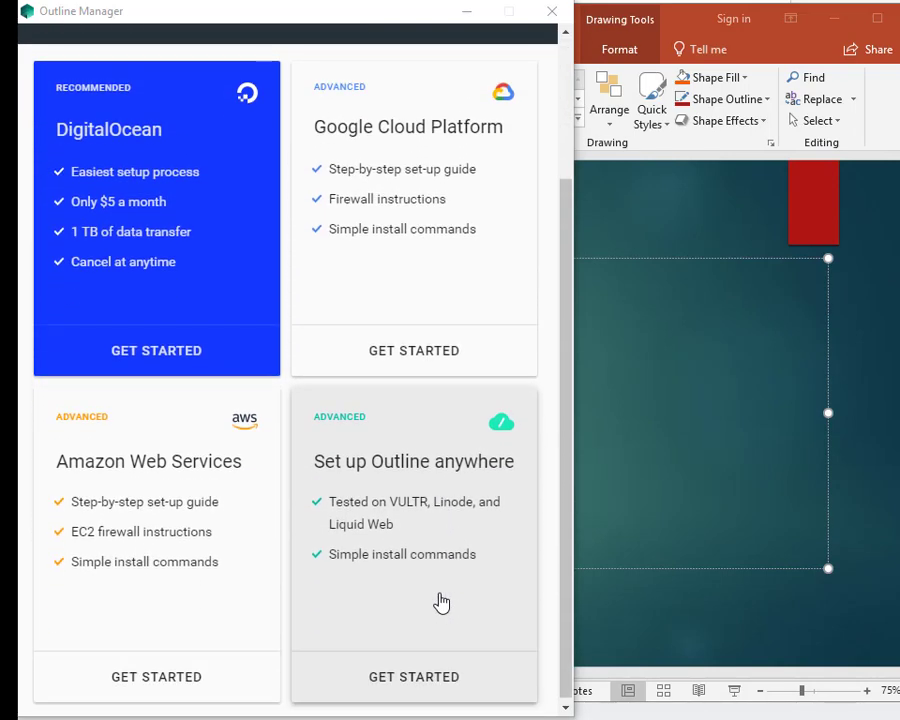
scroll(442, 601, "up", 2)
scroll(440, 596, "down", 2)
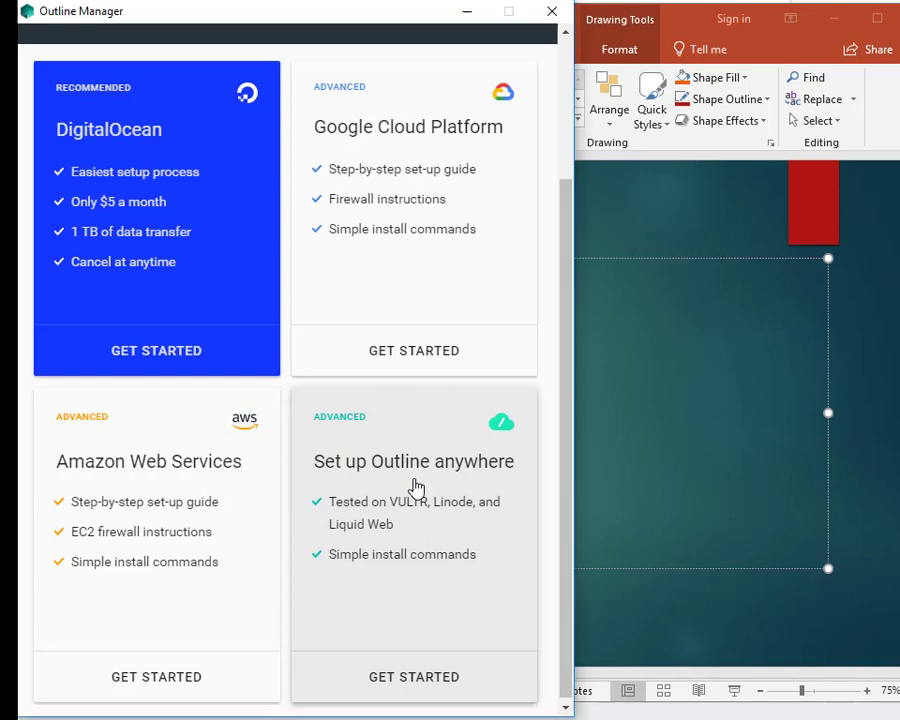
Step: Choose Set up Outline anywhere, select the bash install command, and bring up the PuTTY terminal
left_click(413, 485)
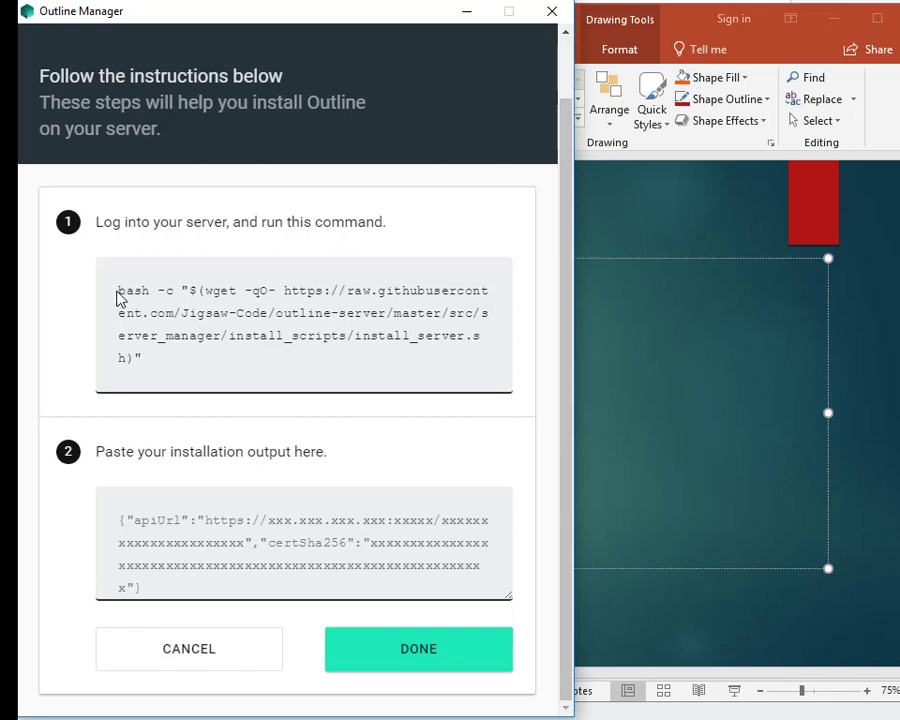
left_click_drag(118, 291, 147, 353)
key("ctrl+c")
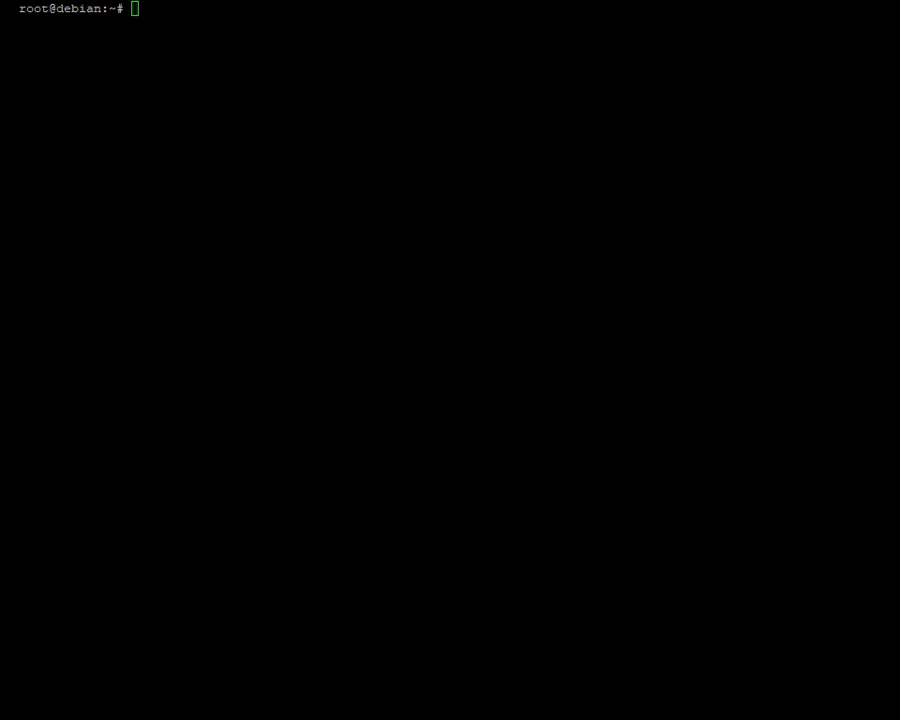
left_click(201, 5)
Step: Paste and run the install command at the root prompt, then select the green apiUrl output
key("shift+Insert")
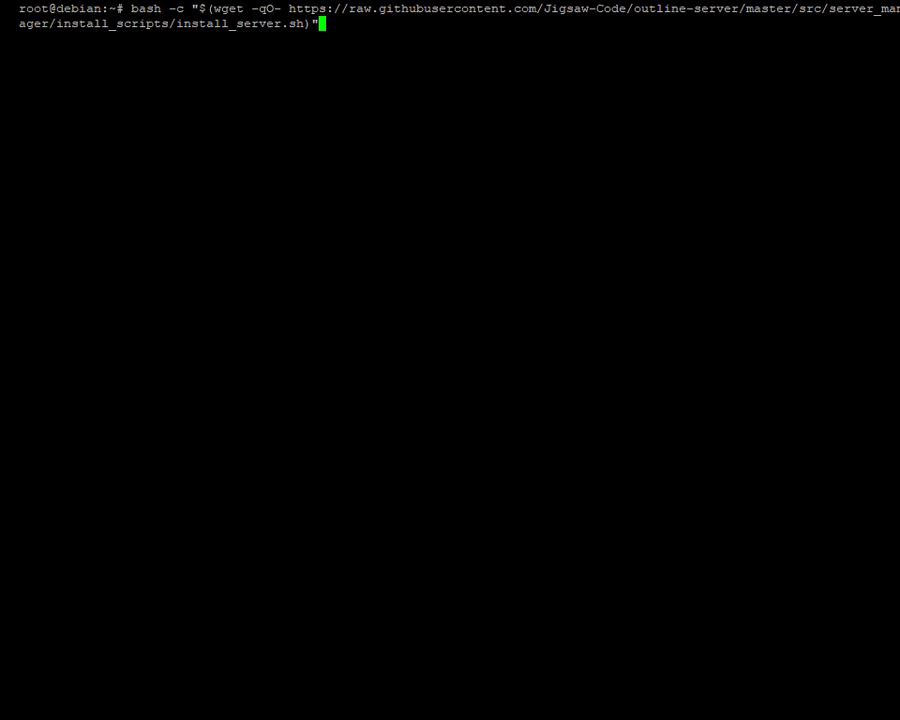
key("Return")
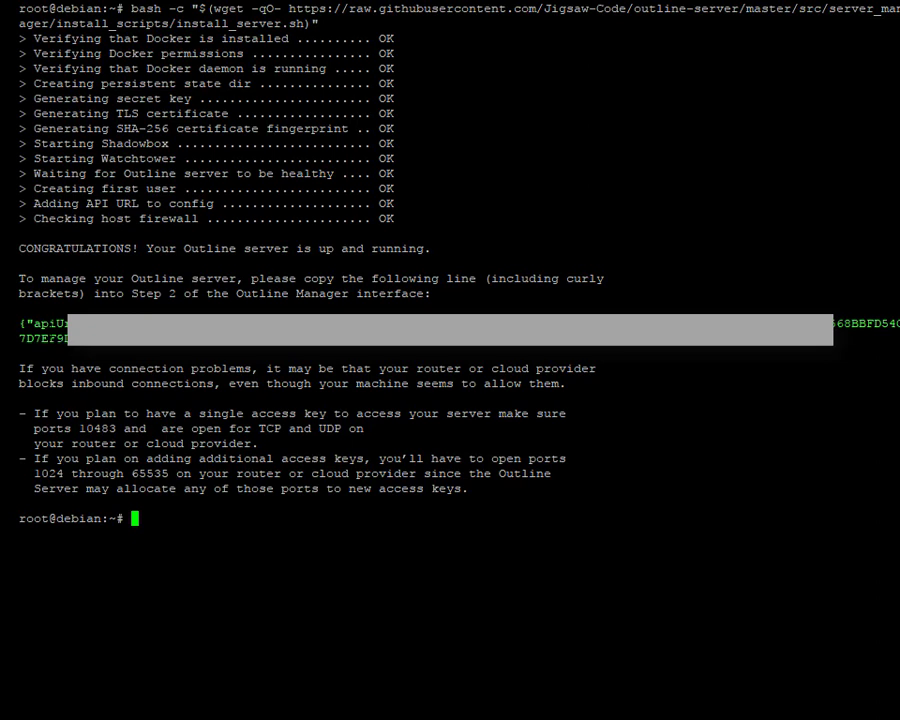
left_click_drag(19, 323, 70, 338)
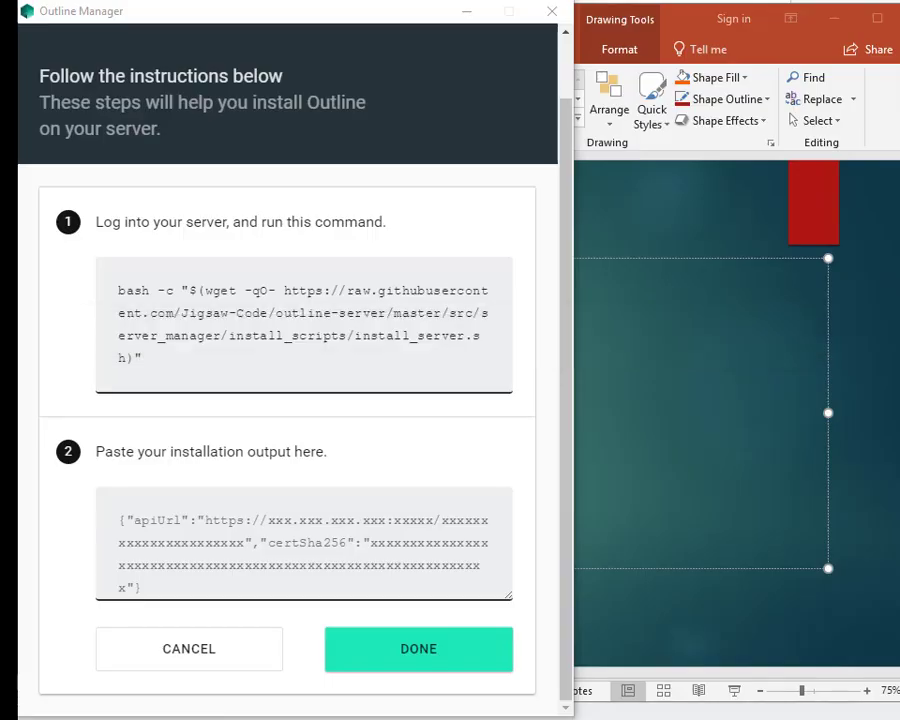
Step: Paste the apiUrl output into the step 2 box, trim the extra line, and submit with DONE
left_click(245, 512)
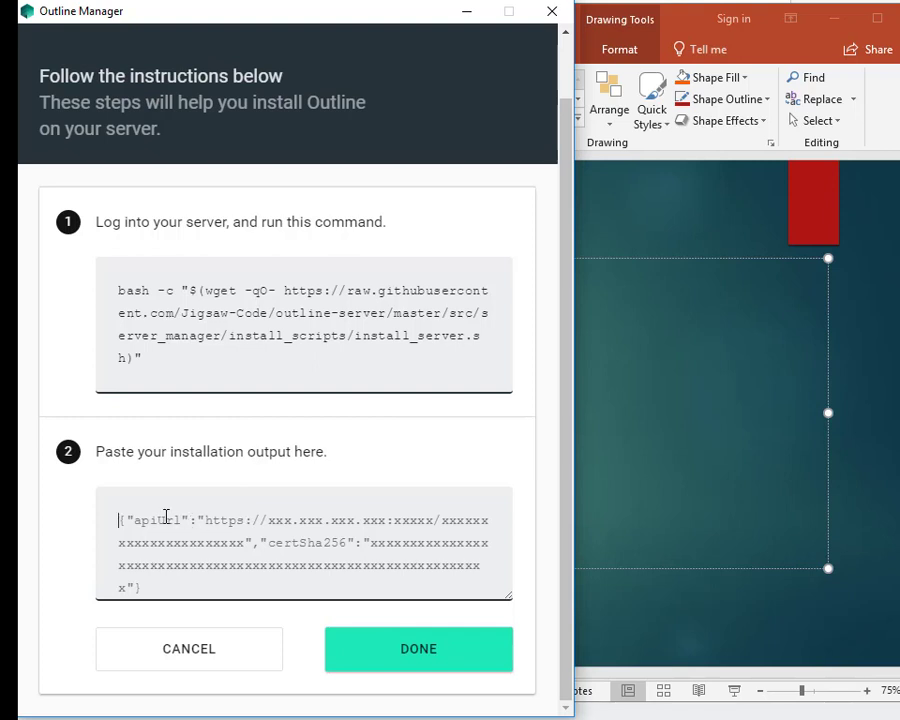
key("ctrl+v")
key("BackSpace")
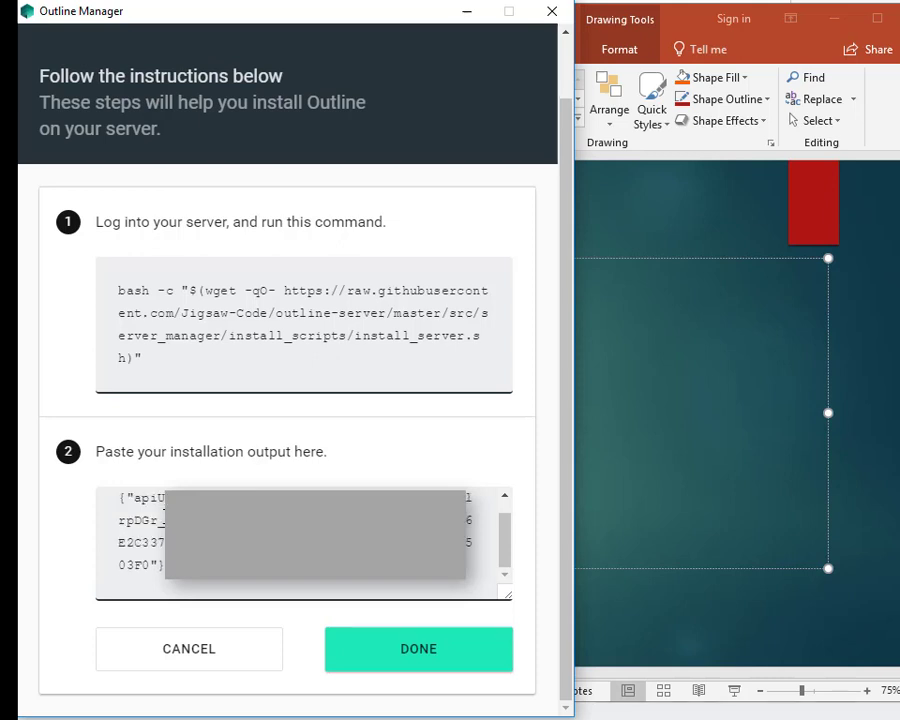
left_click(407, 660)
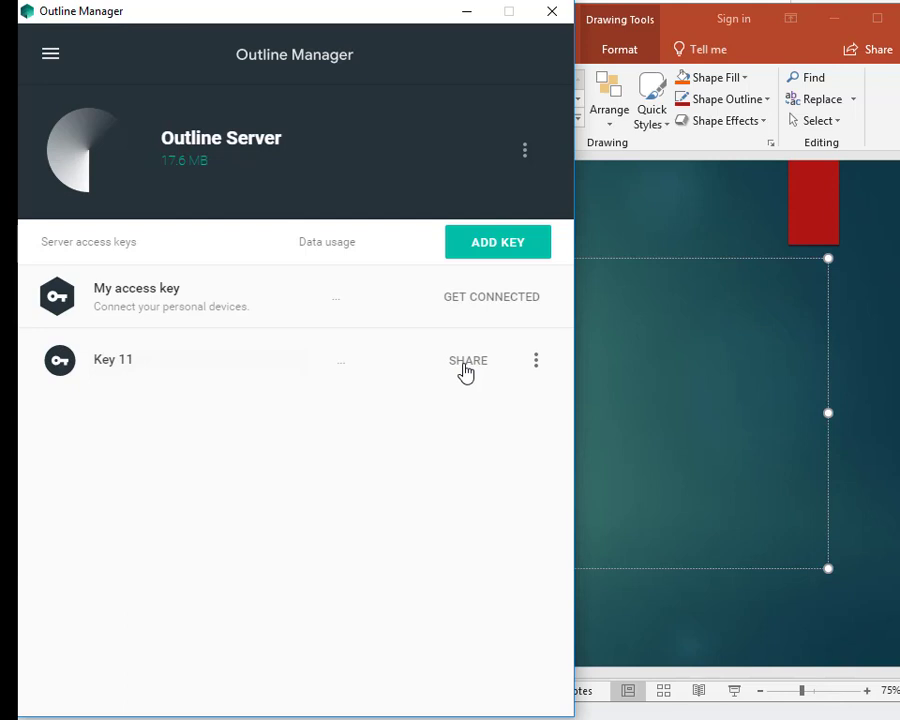
Step: Open the Share access dialog for Key 11 and select its access key line
left_click(466, 362)
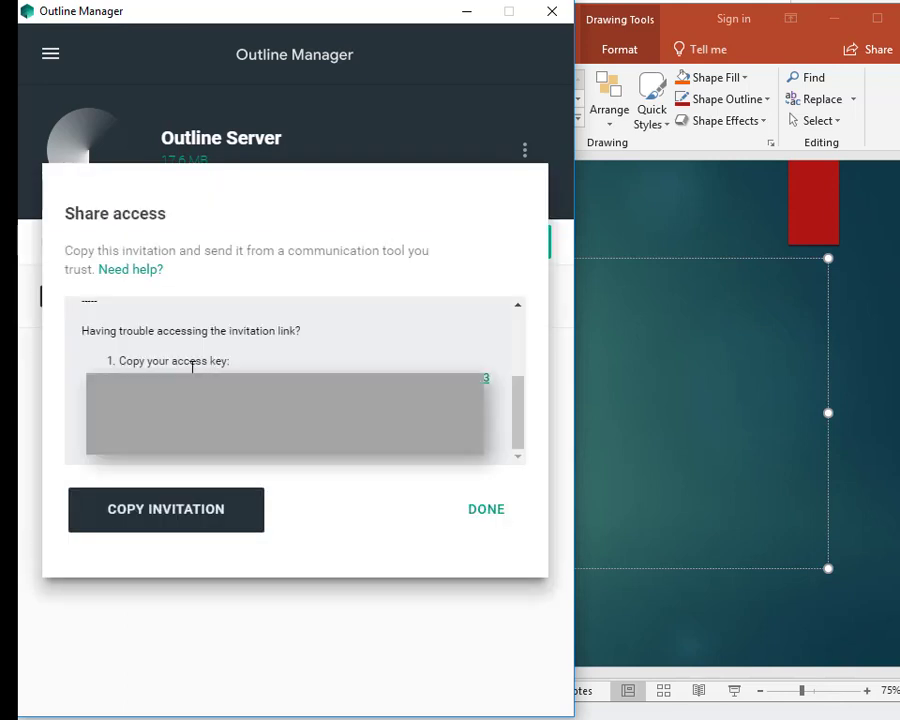
left_click_drag(119, 373, 490, 377)
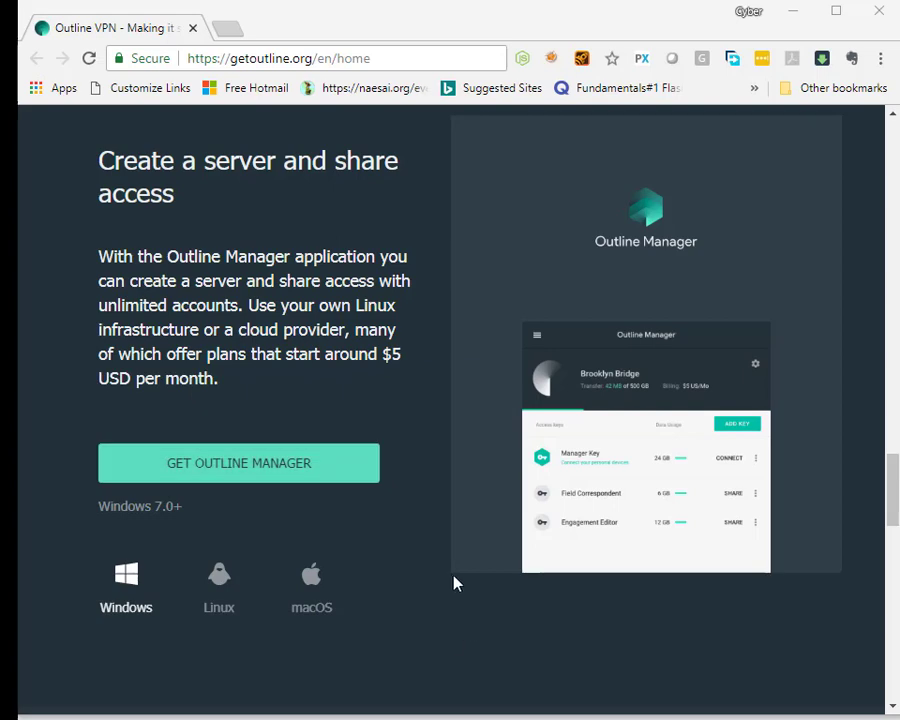
Step: Scroll getoutline.org down to the '2. Get Outline' section
scroll(450, 580, "down", 4)
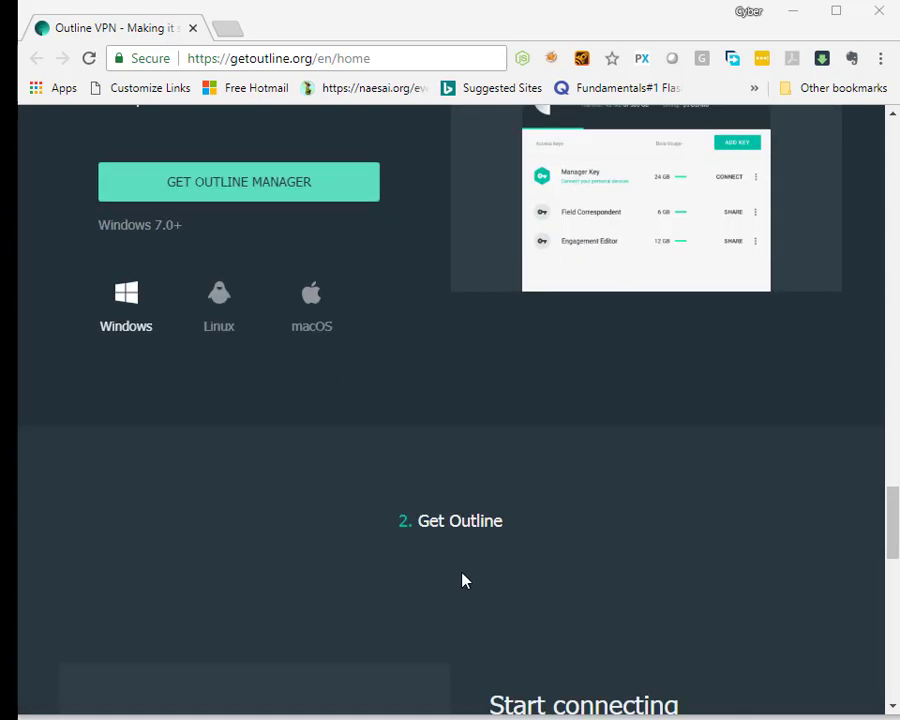
scroll(460, 578, "down", 3)
scroll(462, 580, "down", 1)
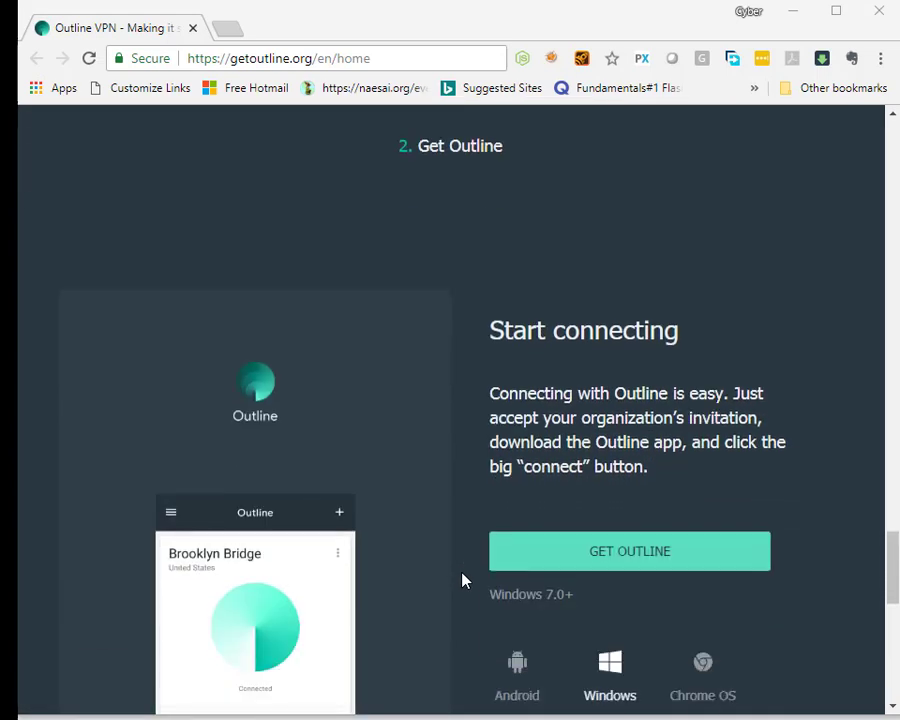
scroll(402, 341, "down", 1)
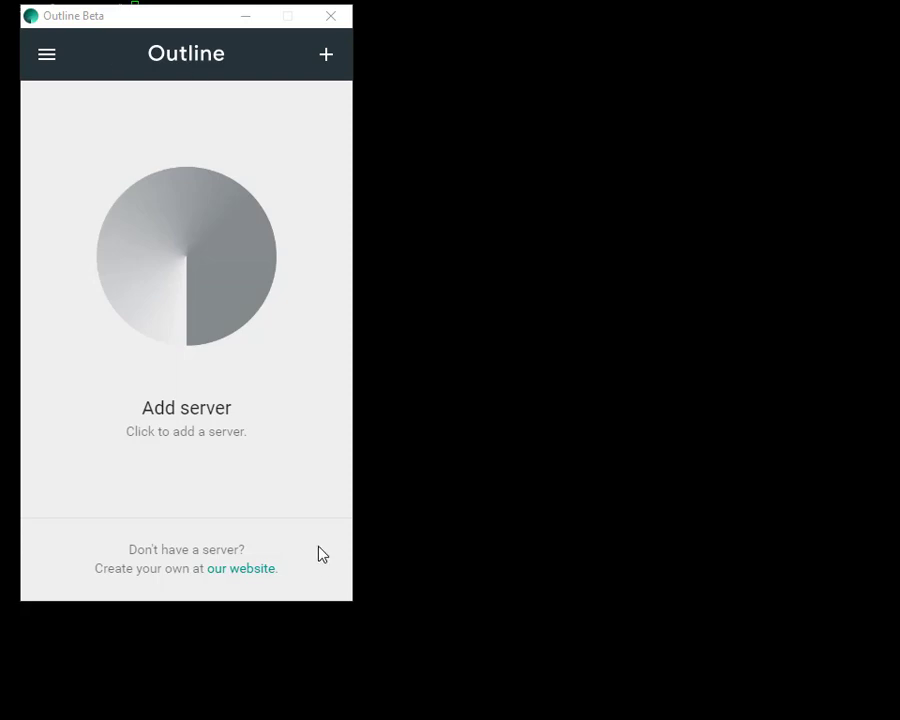
Step: Paste the ss:// access key into the Outline client's add-server field and add the server
left_click(327, 56)
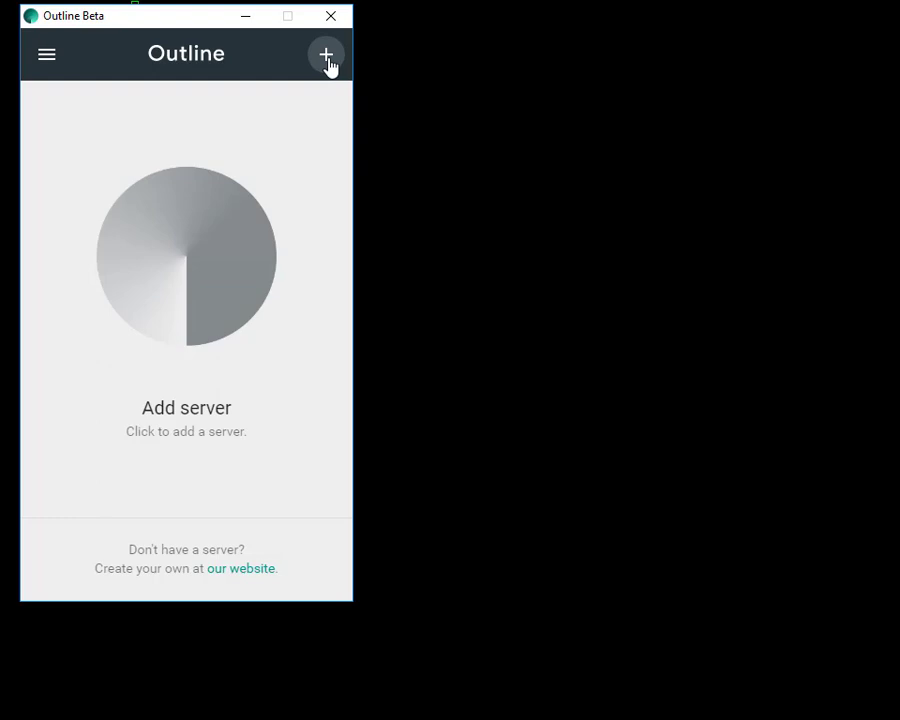
left_click(327, 56)
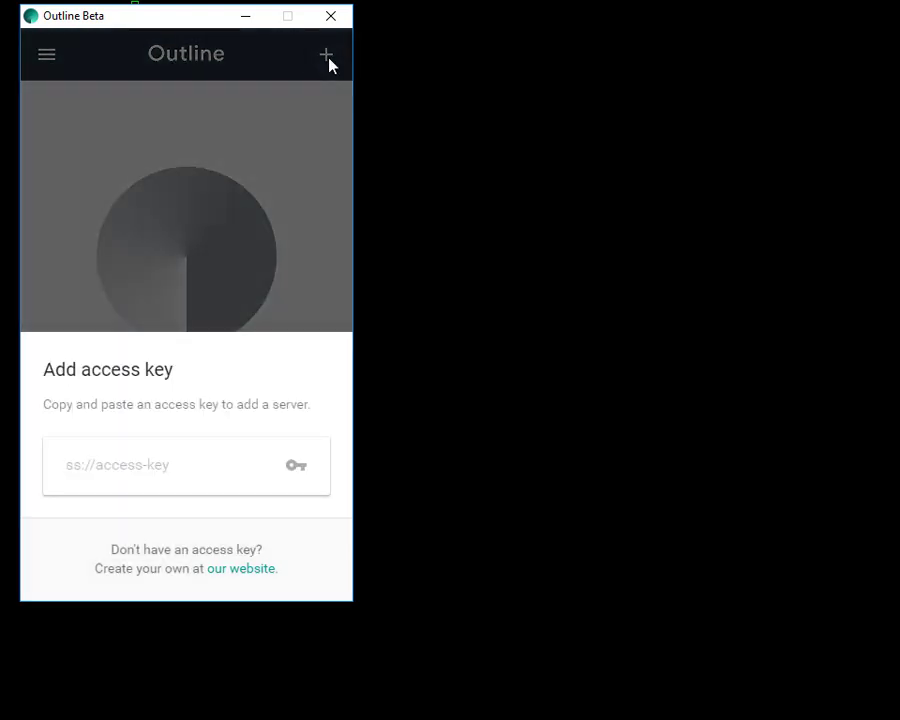
left_click(127, 466)
key("ctrl+v")
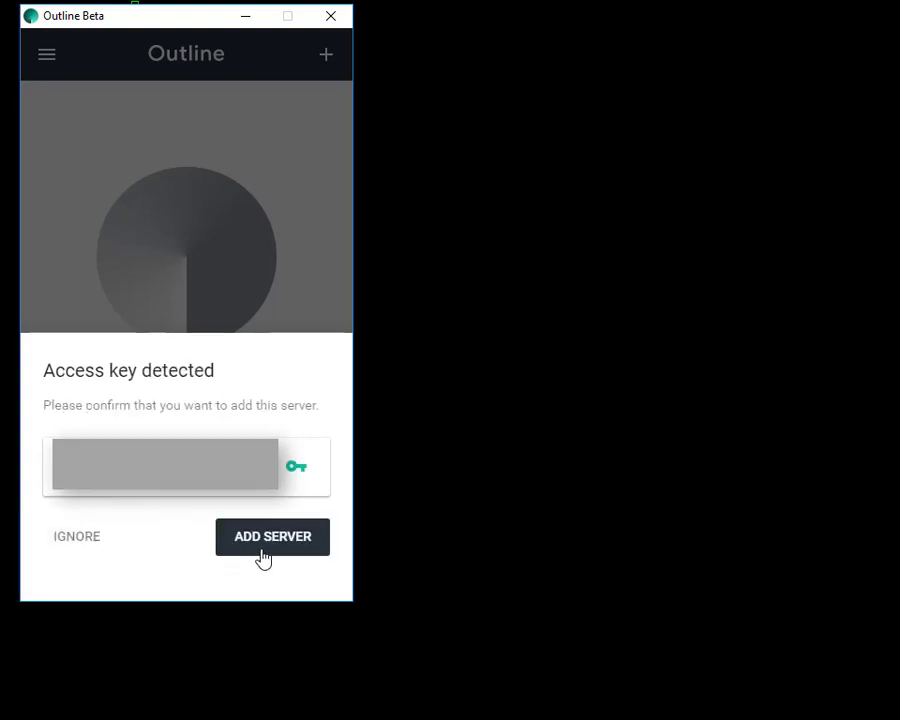
left_click(265, 537)
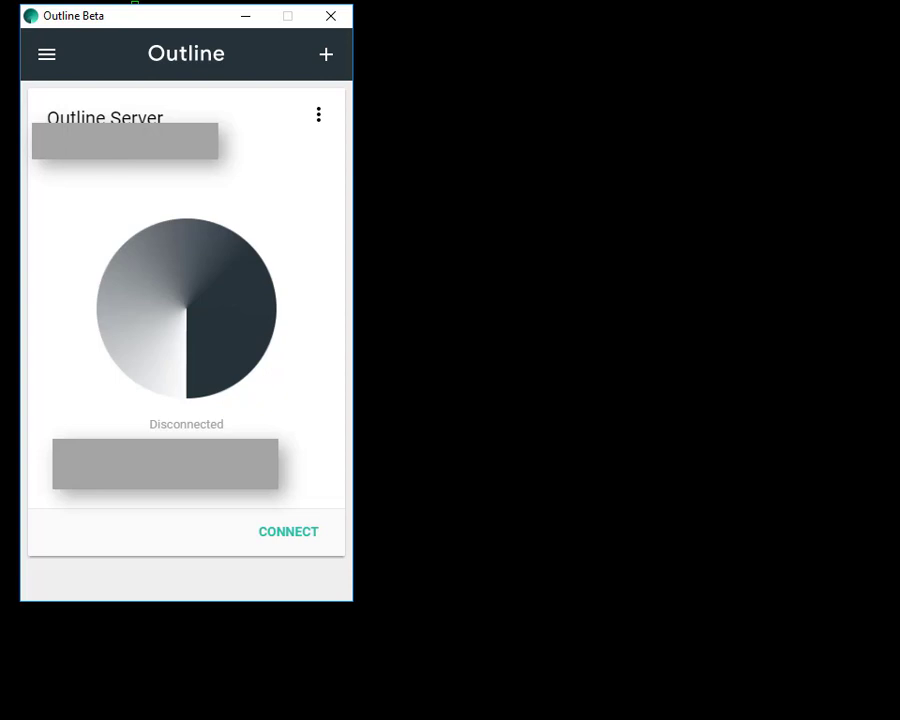
Step: Connect the Outline Server card and wait until its status reads Connected
left_click(305, 538)
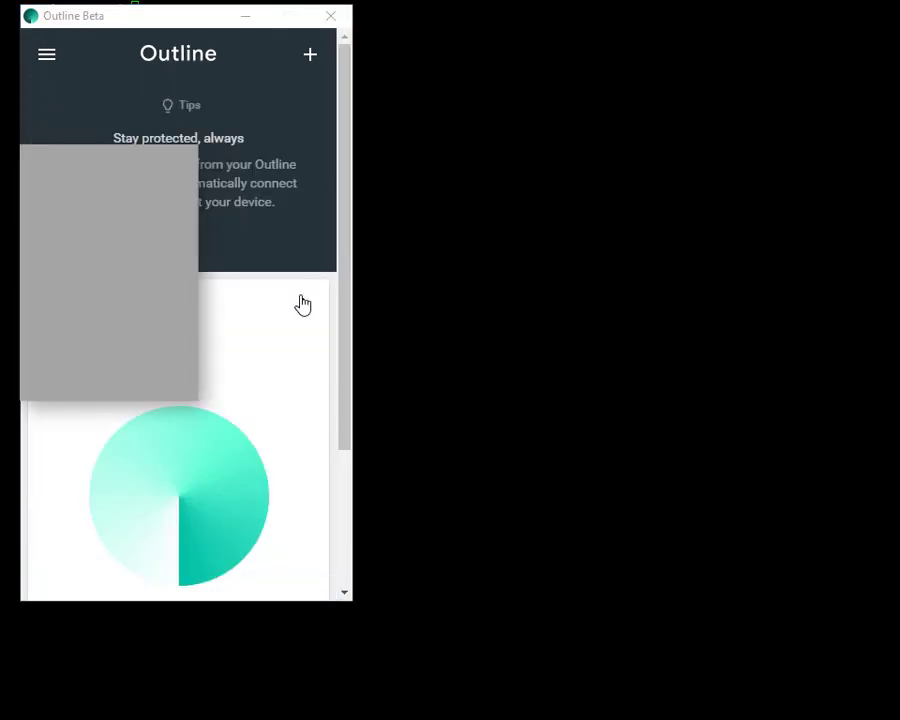
left_click_drag(341, 261, 336, 389)
Step: Load myip.is in Chrome to check the browser's public IP, then minimize Chrome
scroll(336, 389, "up", 5)
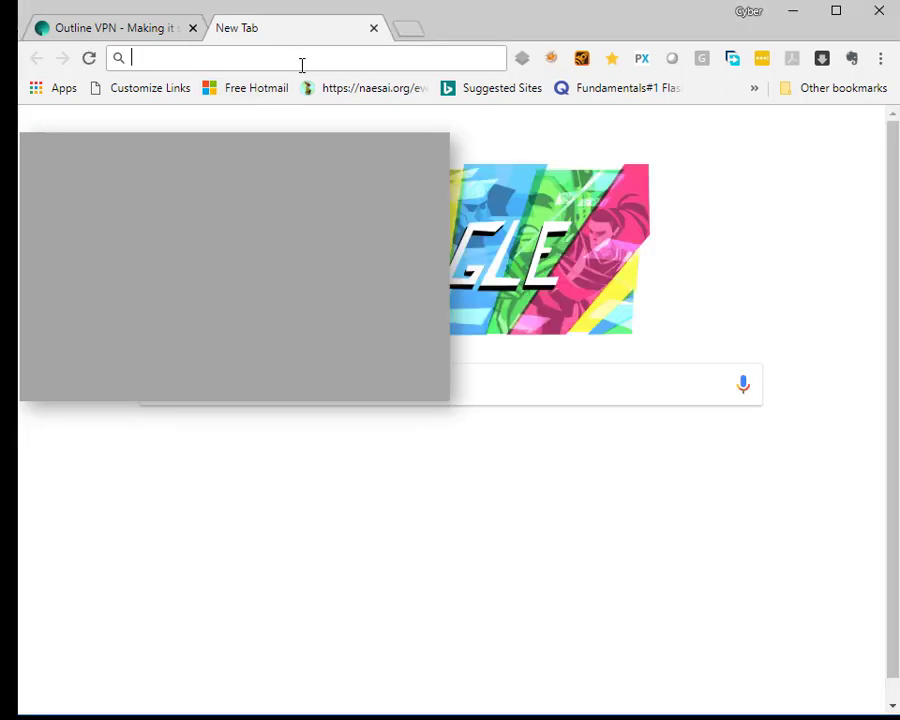
type("my")
key("Return")
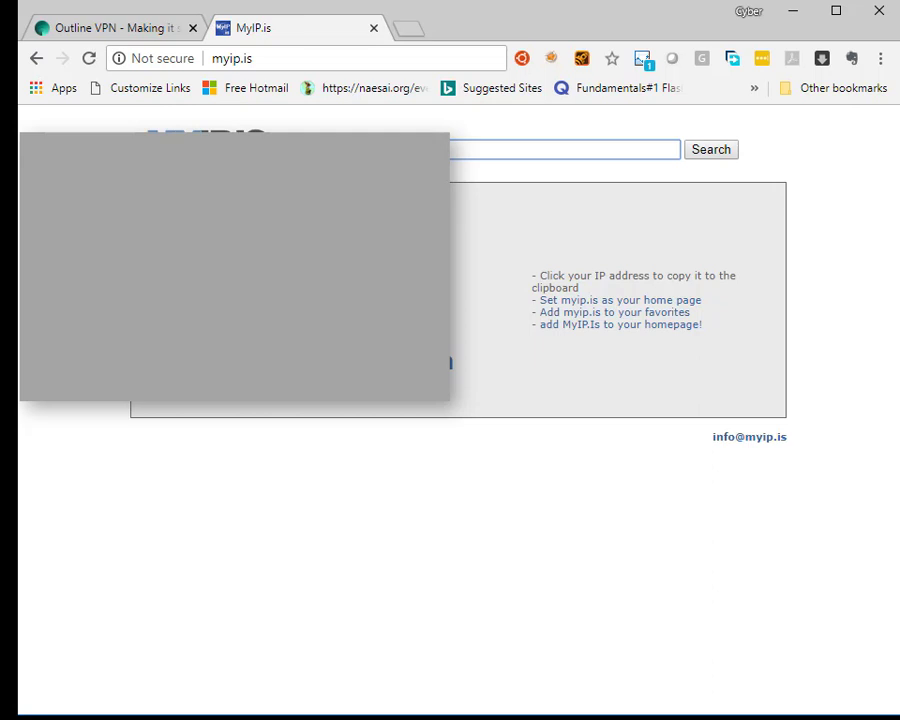
left_click(795, 16)
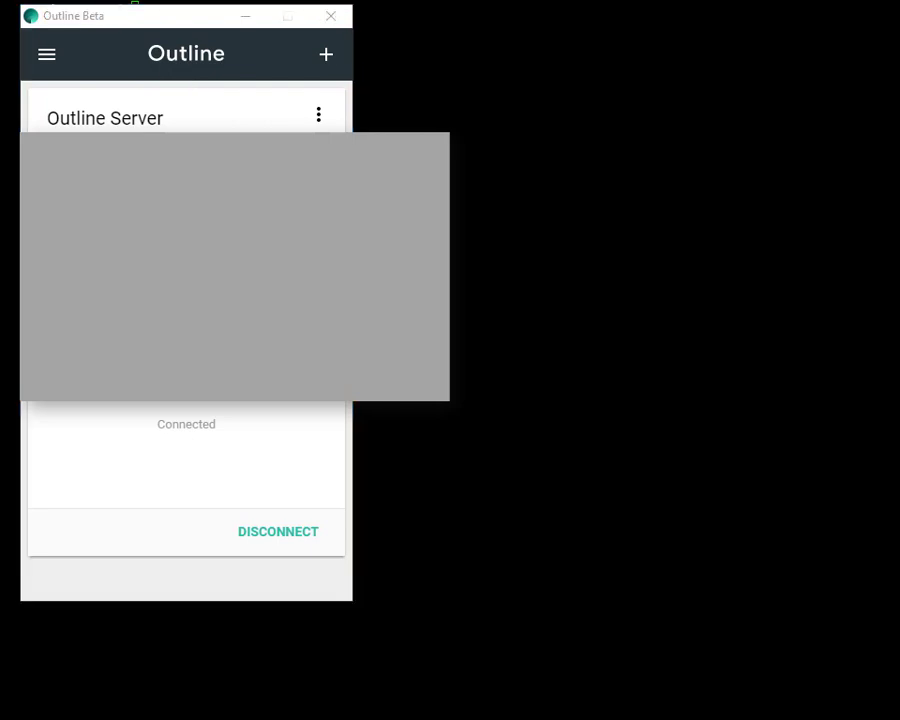
Step: Open LAN settings and confirm the proxy is 127.0.0.1 on port 37168
left_click_drag(398, 22, 467, 33)
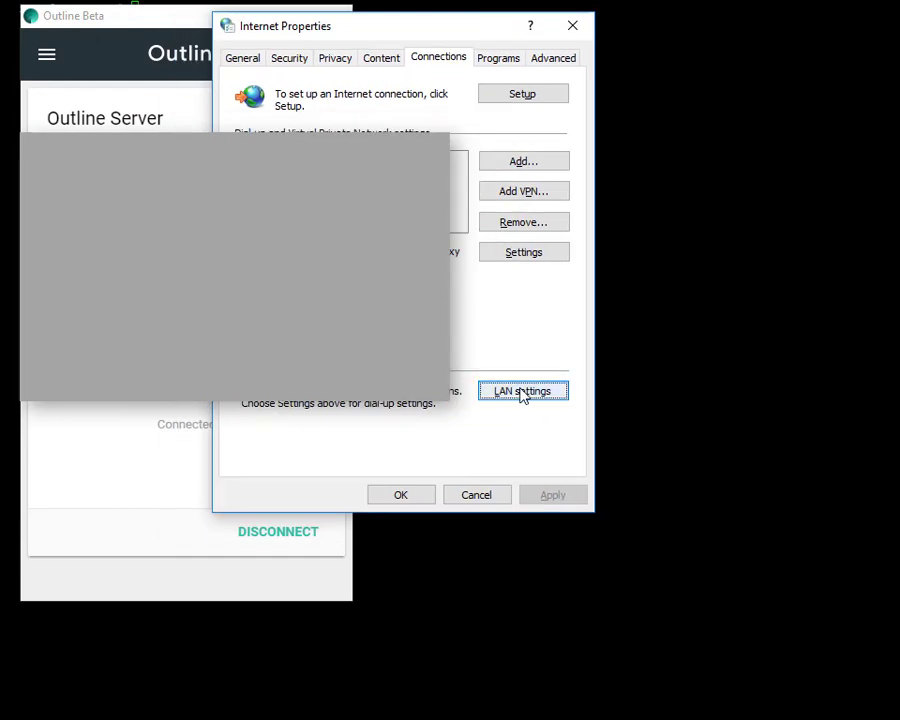
left_click(521, 392)
double_click(460, 268)
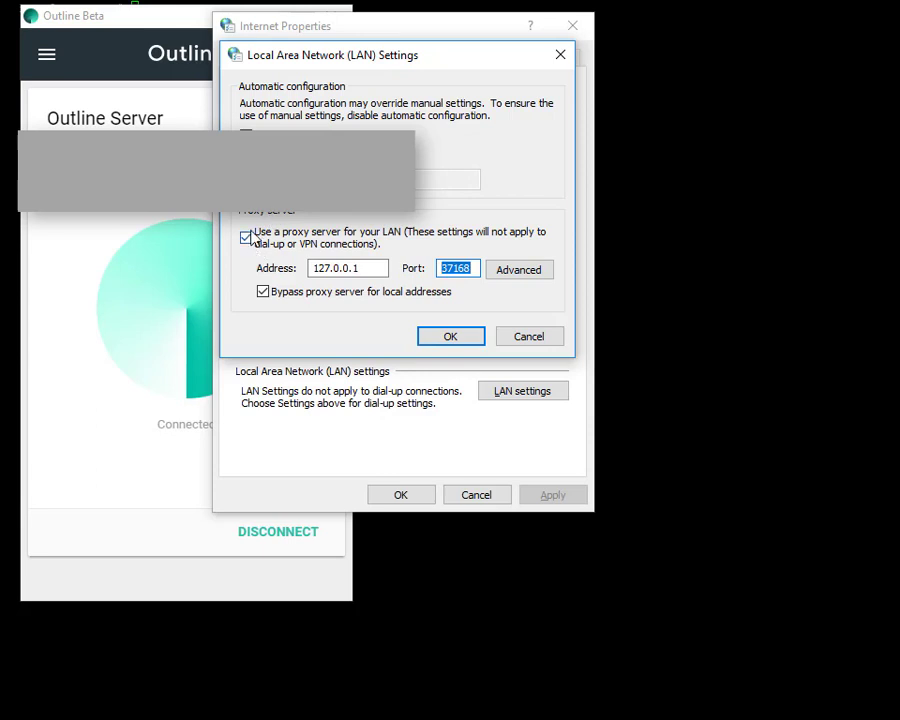
left_click(358, 268)
left_click_drag(305, 268, 366, 264)
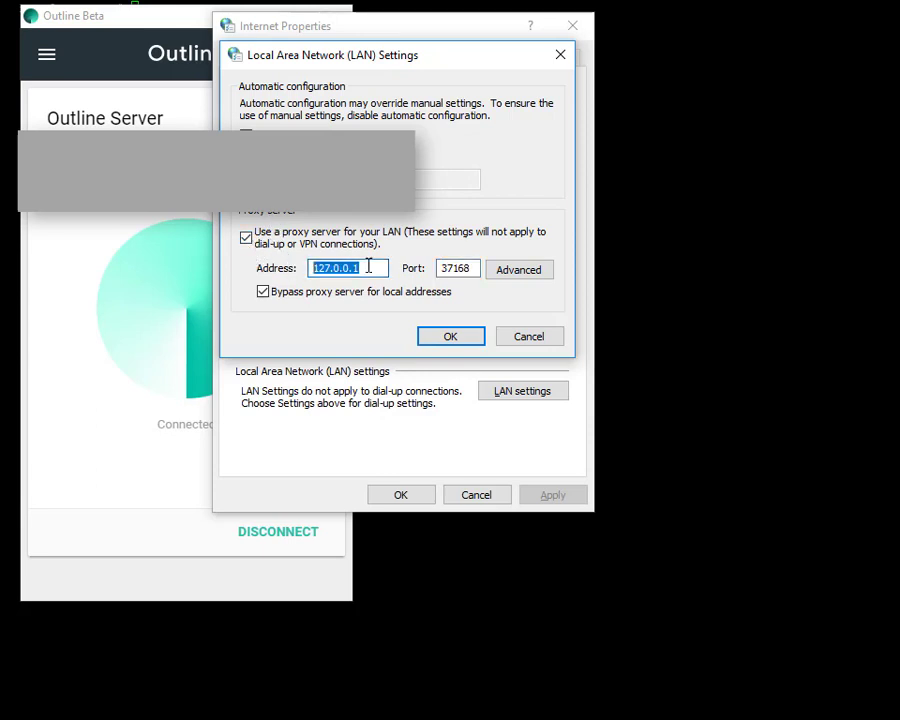
left_click_drag(470, 266, 406, 263)
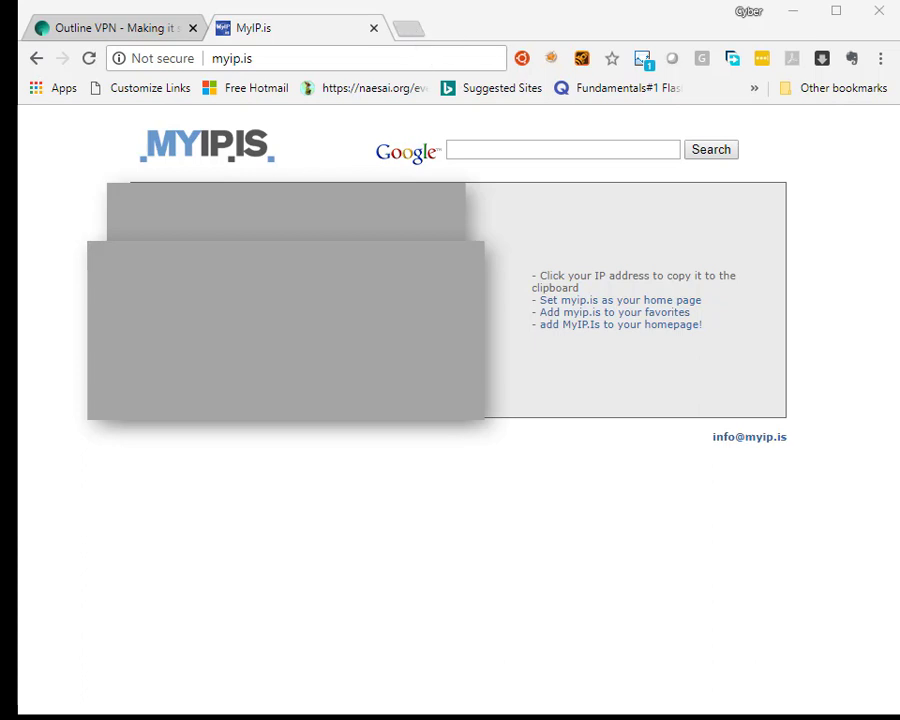
Step: Open a new blank tab in Chrome beside the MyIP.is tab
left_click(414, 28)
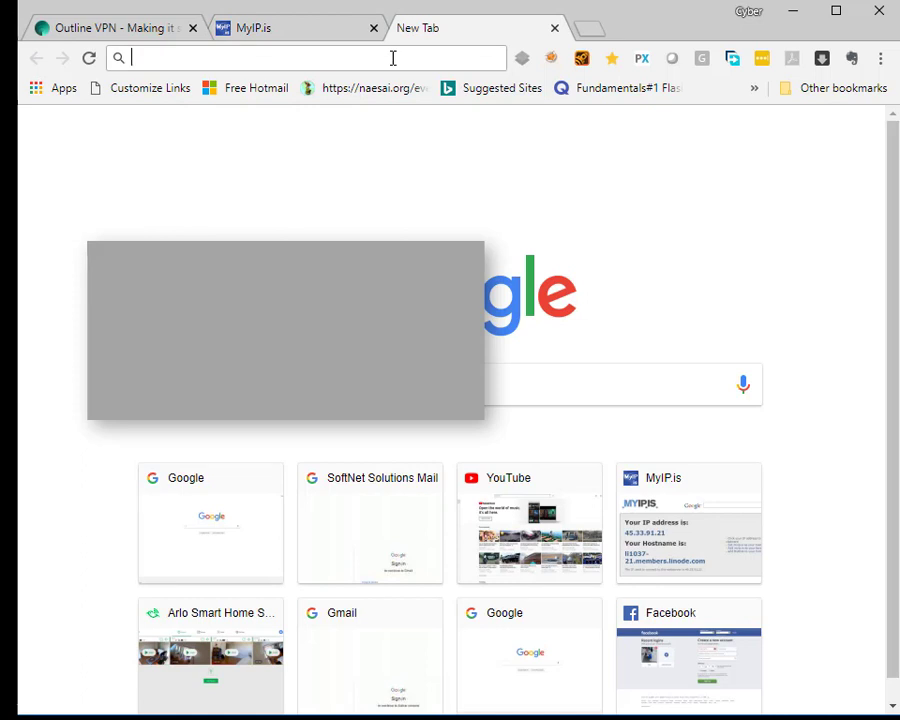